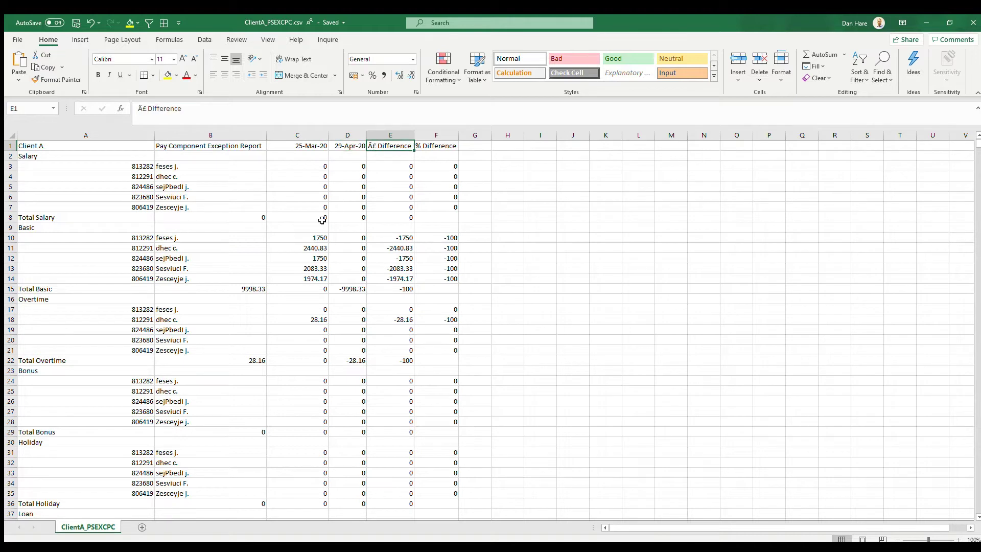
# Compare the March and April Basic pay amounts and their differences for the first employees in the exception report
pyautogui.click(313, 236)
pyautogui.click(351, 236)
pyautogui.click(389, 237)
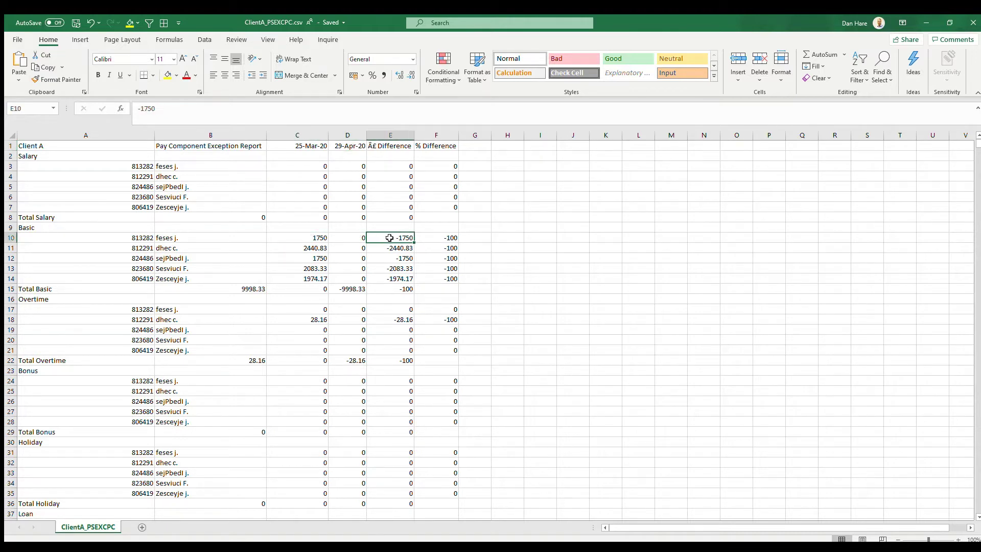
pyautogui.click(305, 248)
pyautogui.click(362, 248)
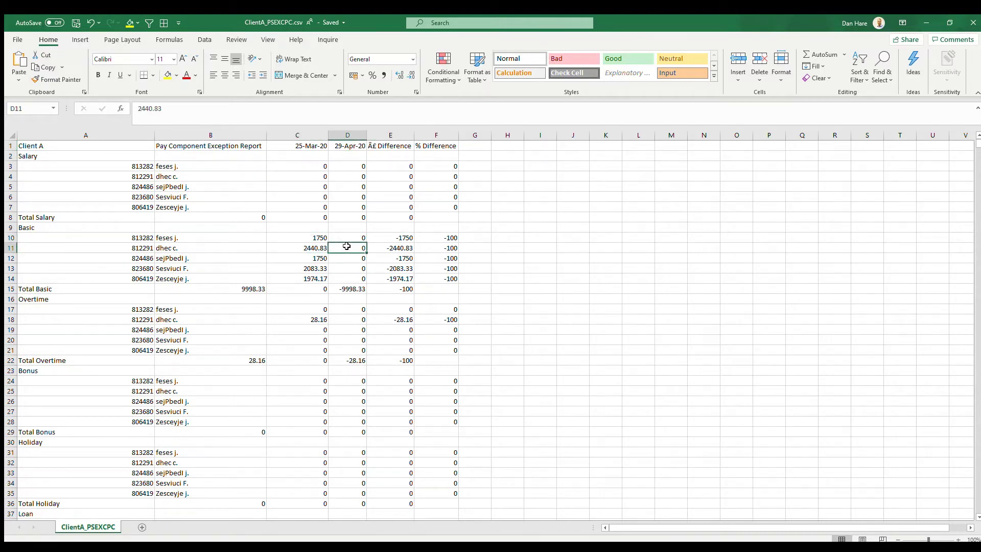
pyautogui.click(385, 246)
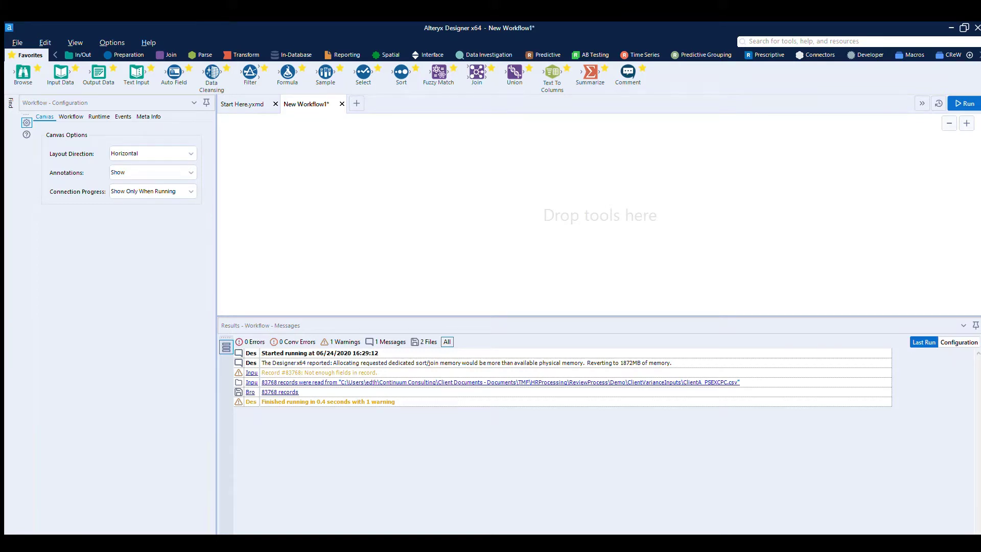
# In Alteryx Designer, add ClientA_PSEXCPC.csv to the blank workflow, connect a Browse tool, and run it to review the records
pyautogui.moveTo(307, 293); pyautogui.dragTo(265, 143)
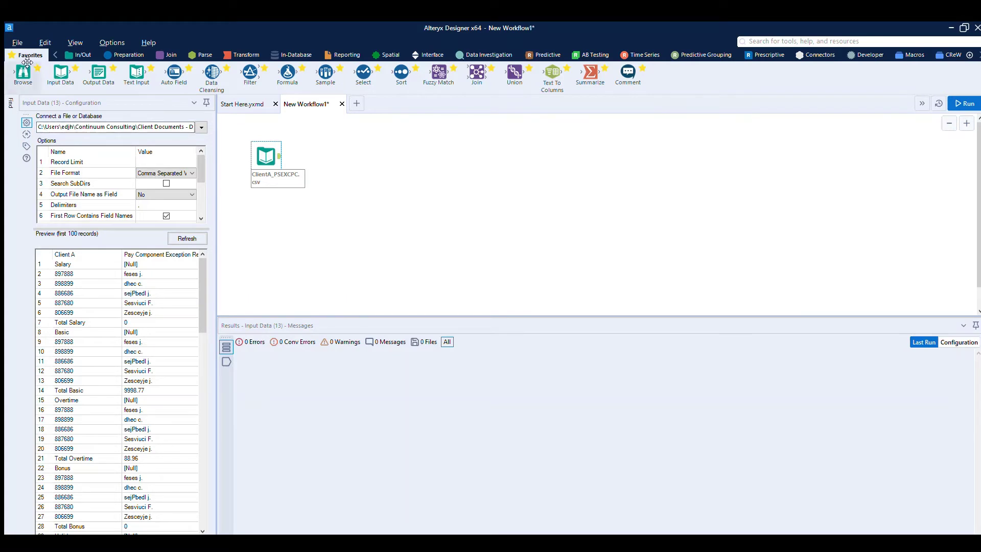
pyautogui.moveTo(26, 61); pyautogui.dragTo(539, 140)
pyautogui.click(965, 104)
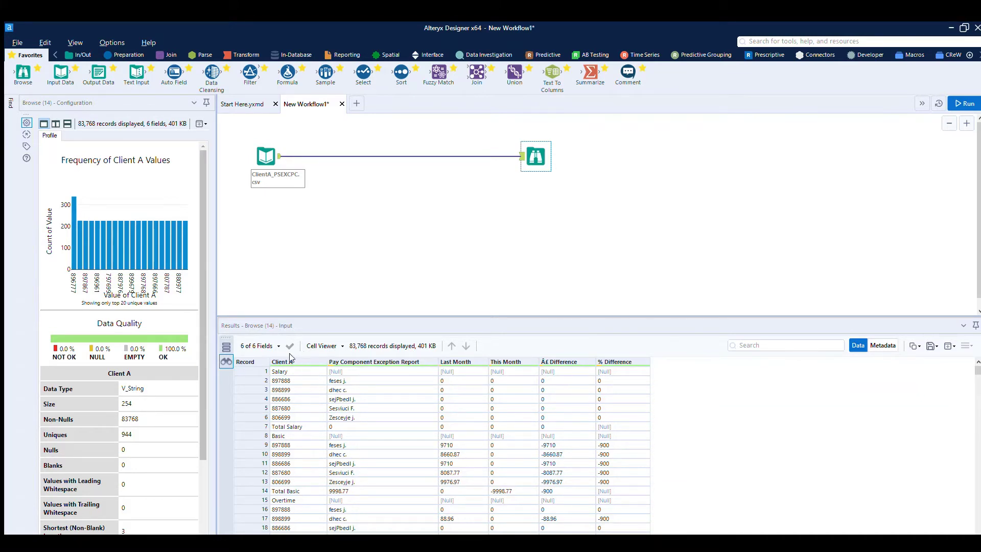
pyautogui.moveTo(284, 455); pyautogui.dragTo(284, 510)
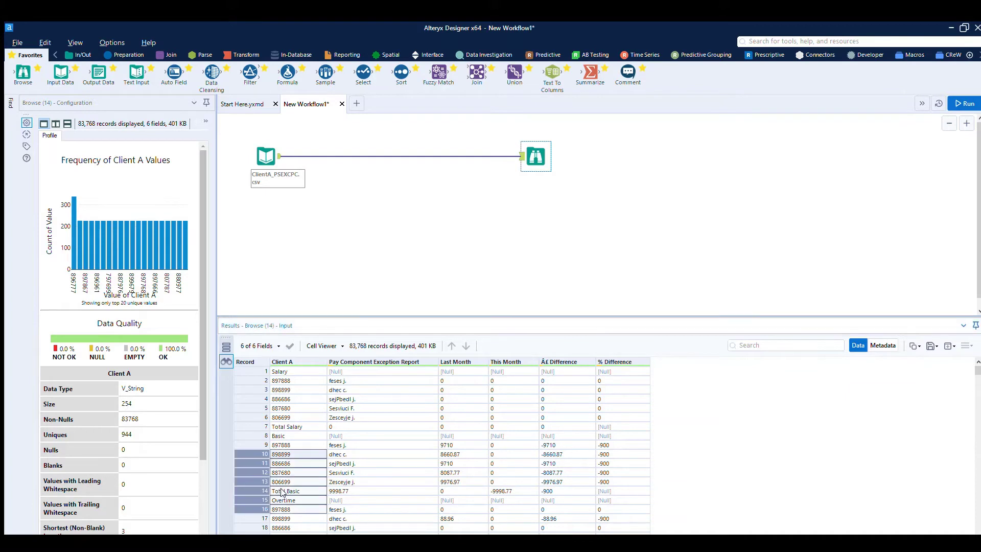
pyautogui.click(280, 356)
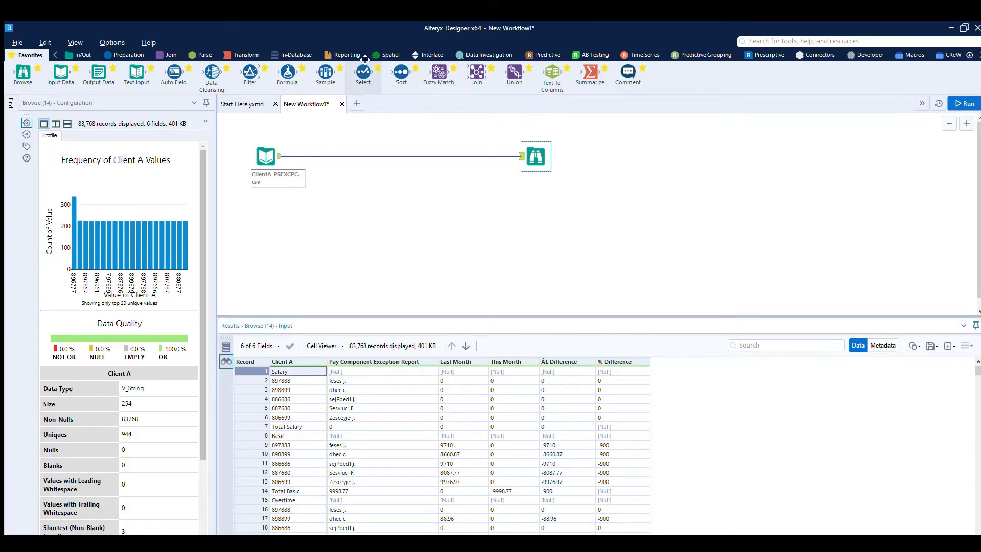
# Insert a Select tool after the input file and rename the six fields Num, Name, Last, This, Diff and PctDiff
pyautogui.moveTo(363, 72); pyautogui.dragTo(339, 153)
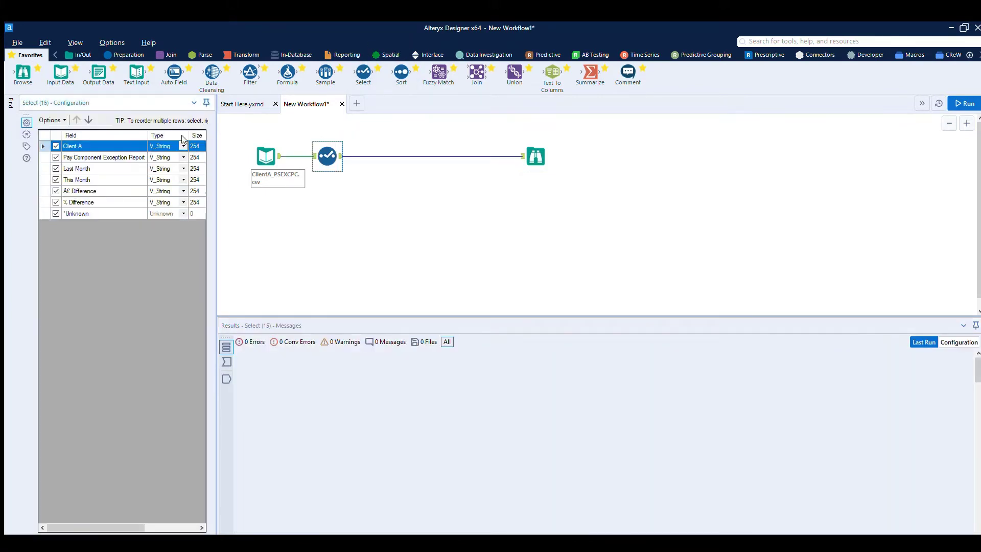
pyautogui.moveTo(220, 131); pyautogui.dragTo(251, 131)
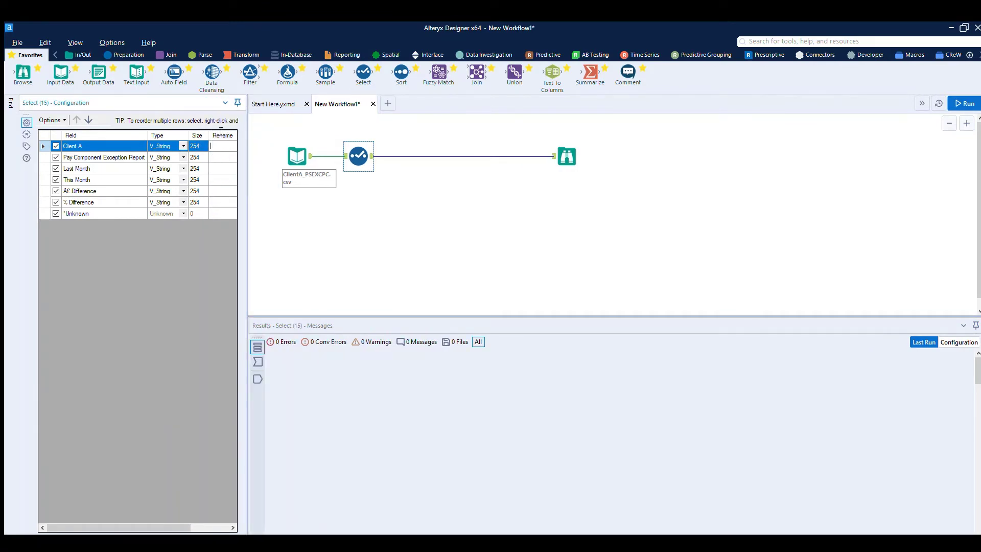
pyautogui.press('Return')
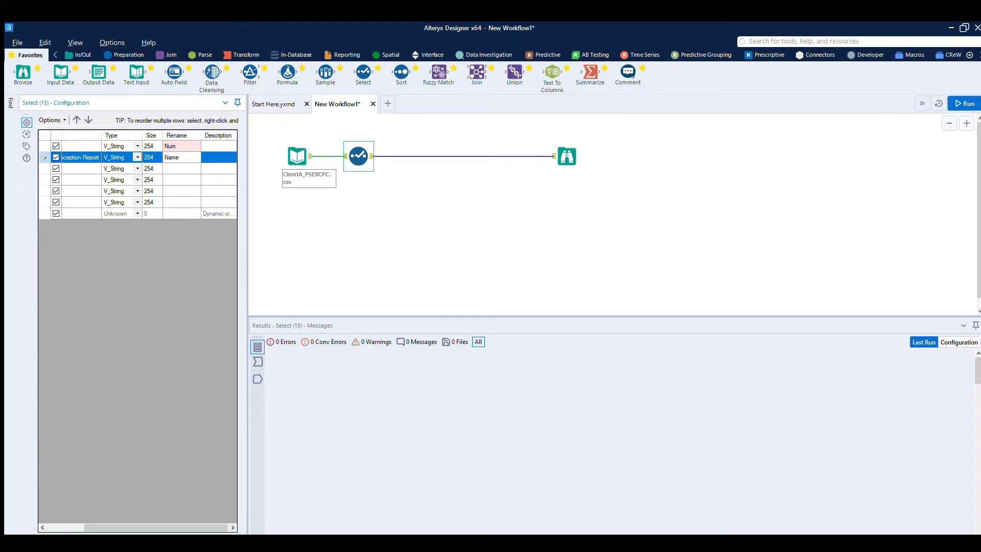
pyautogui.press('Return')
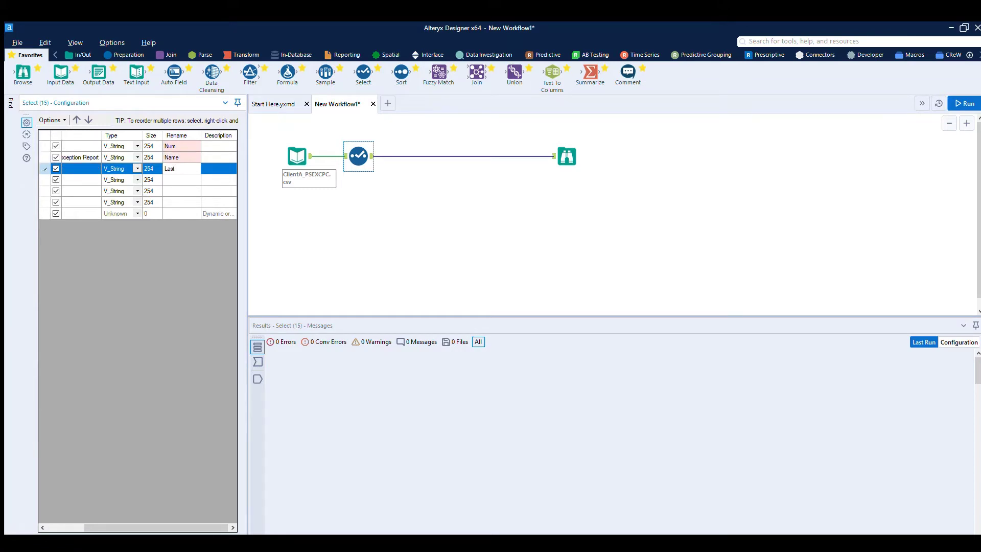
pyautogui.press('Return')
pyautogui.write('This')
pyautogui.press('Return')
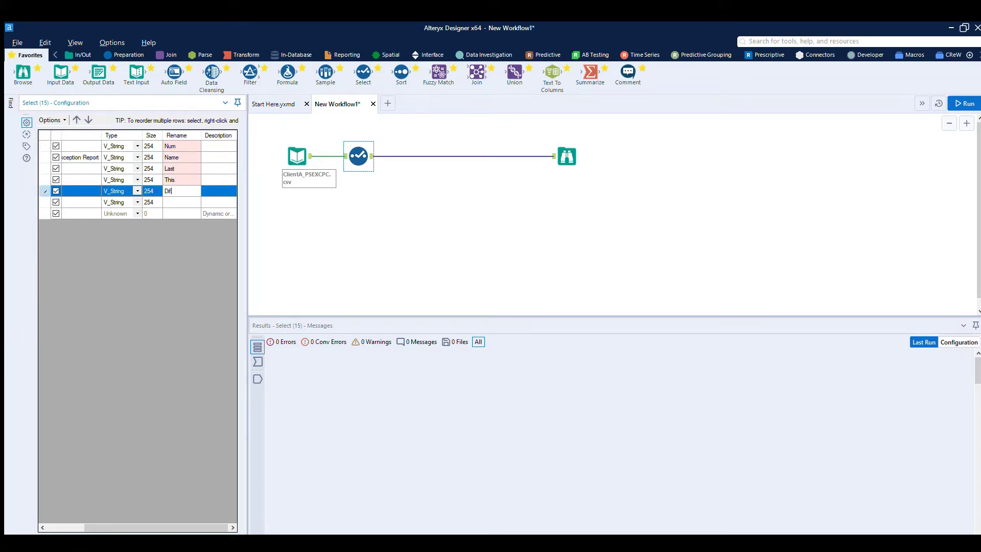
pyautogui.press('Return')
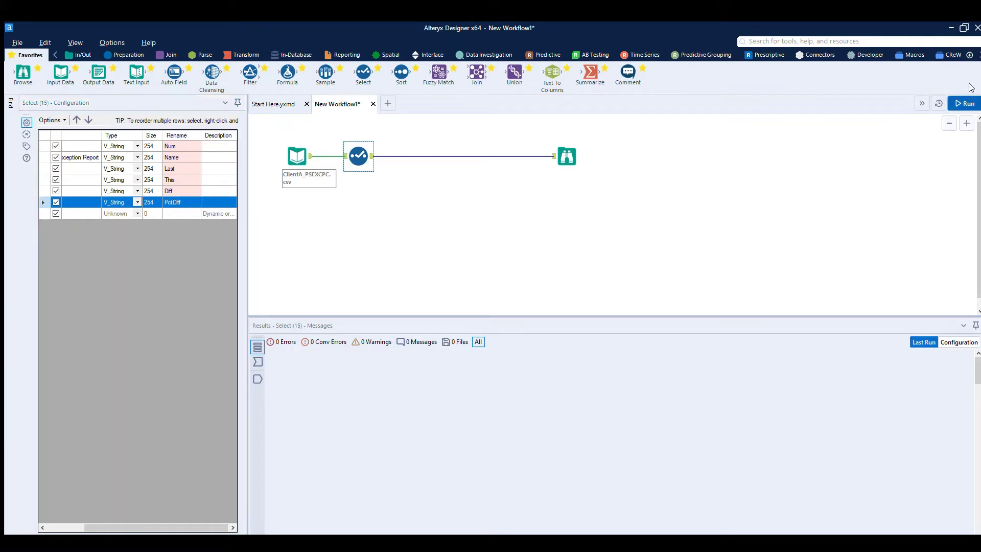
# Run the workflow and view the renamed fields in the Browse tool's results
pyautogui.click(372, 210)
pyautogui.hotkey('ctrl', 'r')
pyautogui.click(568, 154)
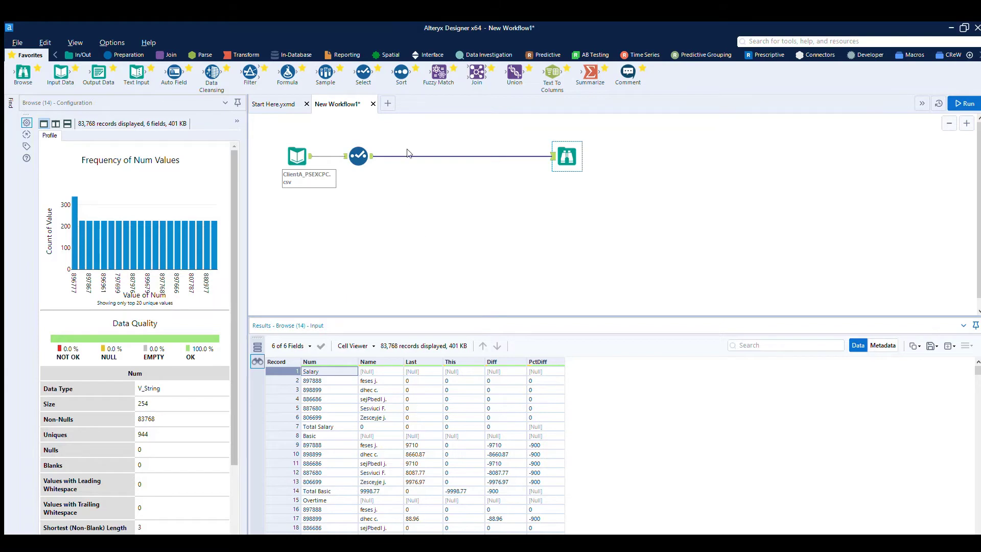
# Insert a Formula tool between the Select and Browse tools and add an output column named PayComp
pyautogui.click(370, 144)
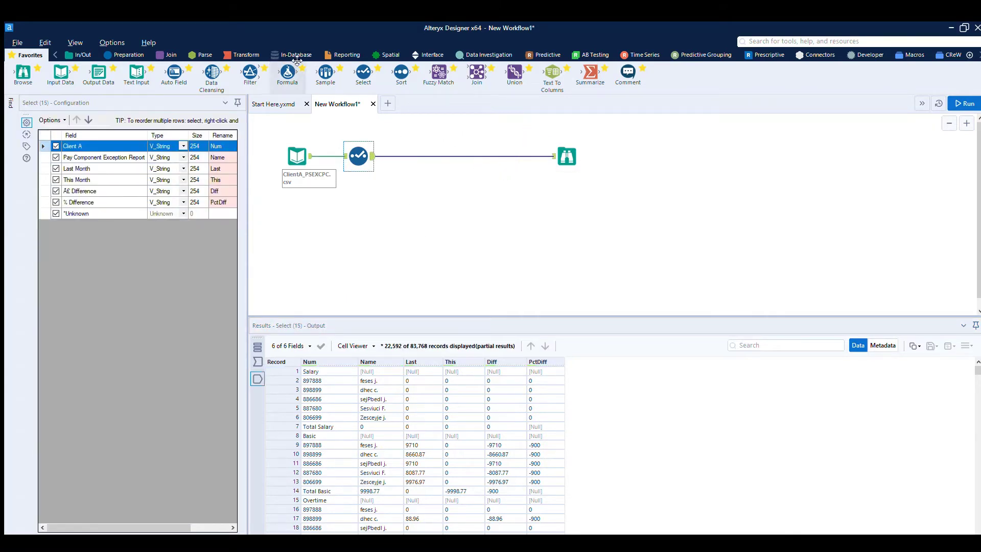
pyautogui.moveTo(289, 71); pyautogui.dragTo(431, 153)
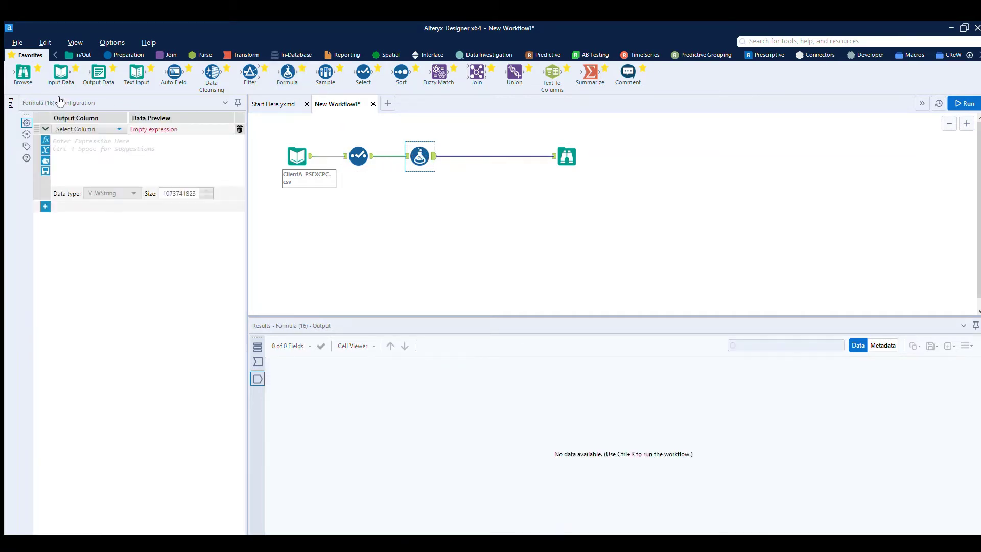
pyautogui.click(258, 361)
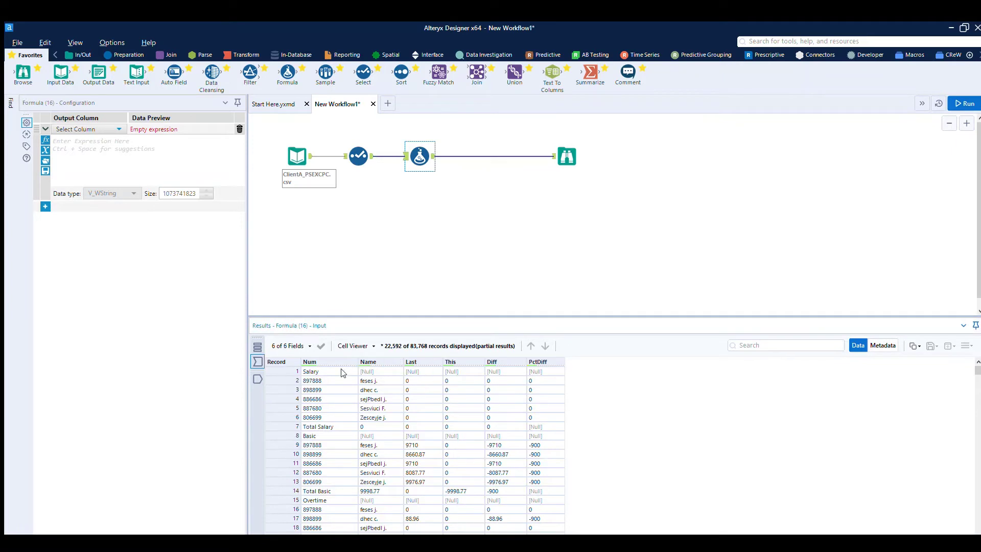
pyautogui.click(74, 128)
pyautogui.click(79, 126)
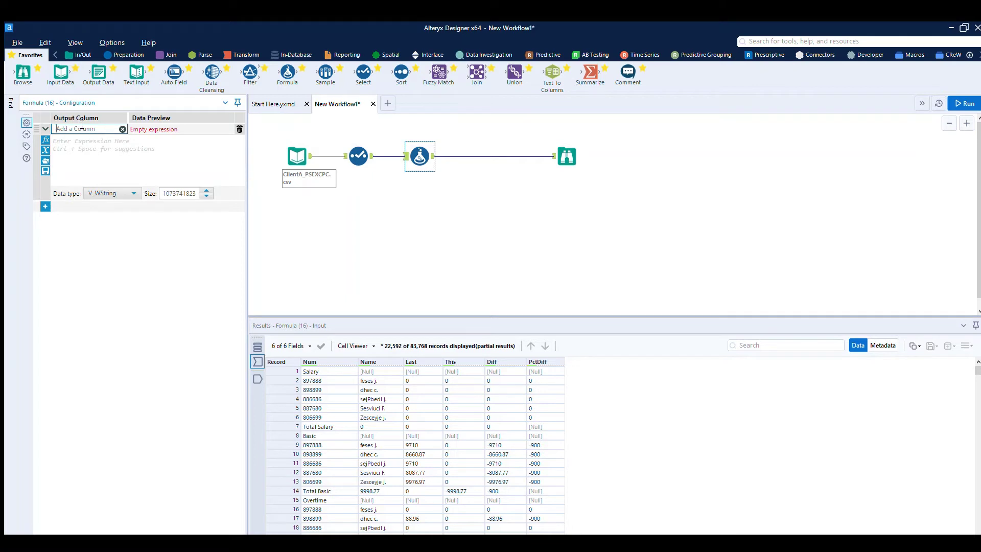
pyautogui.write('PayComp')
pyautogui.press('Tab')
# Enter the PayComp expression "if isnull(name) and isnull(last) then [Num] else null() endif"
pyautogui.write('if i')
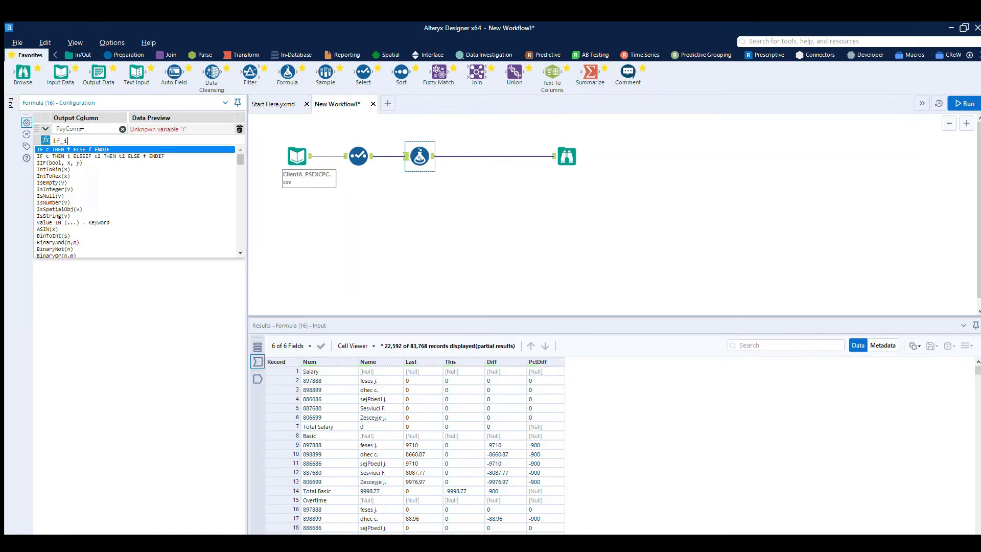
pyautogui.write('snull(name')
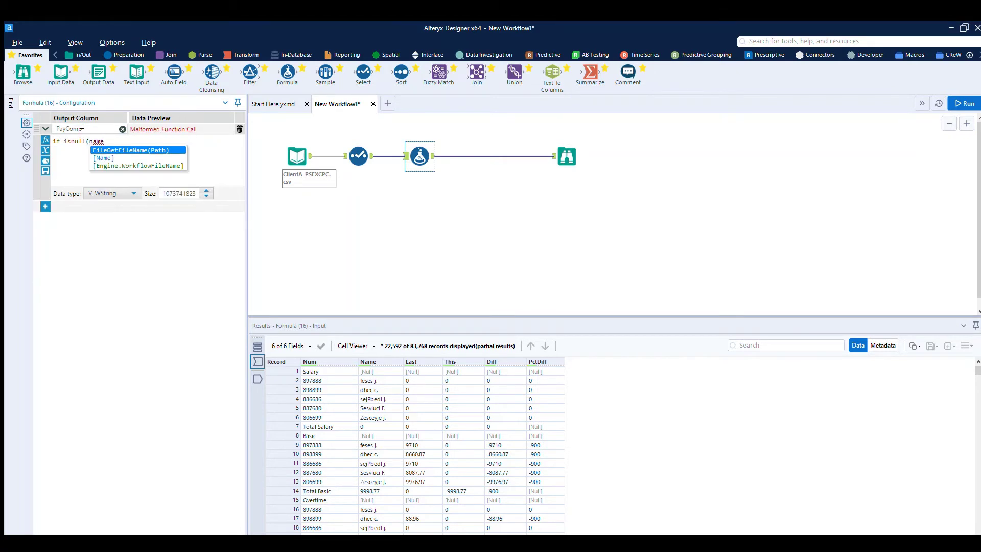
pyautogui.write(') and isn')
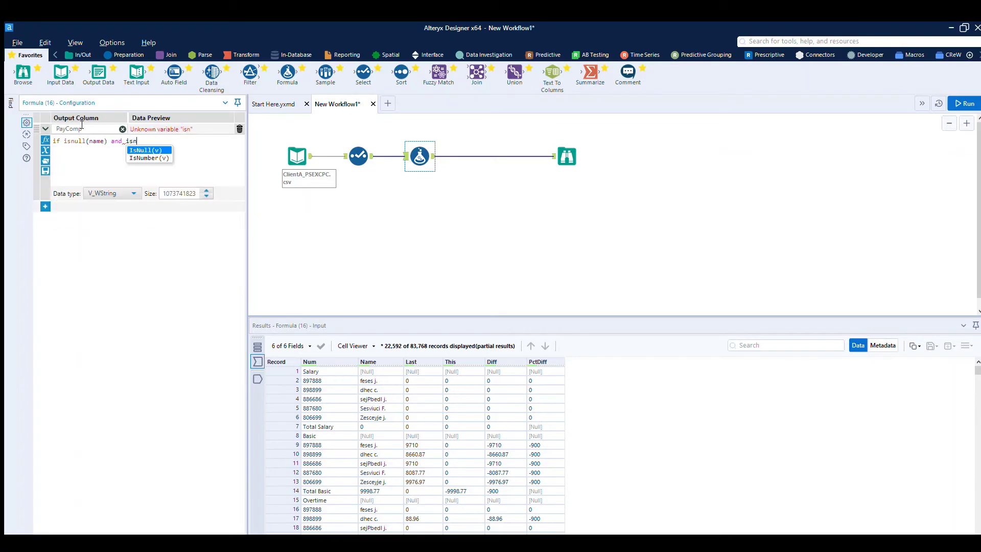
pyautogui.write('ull(last')
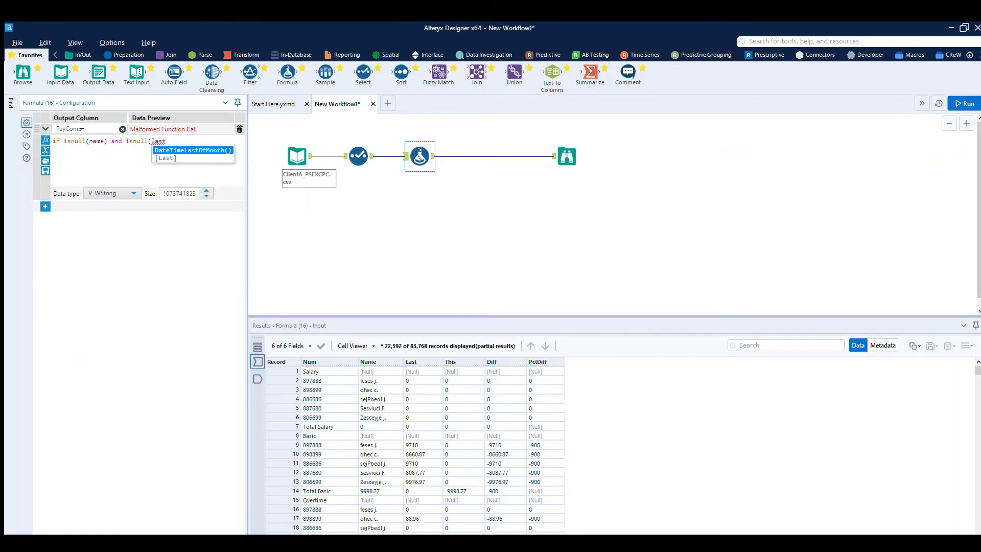
pyautogui.write(') then ')
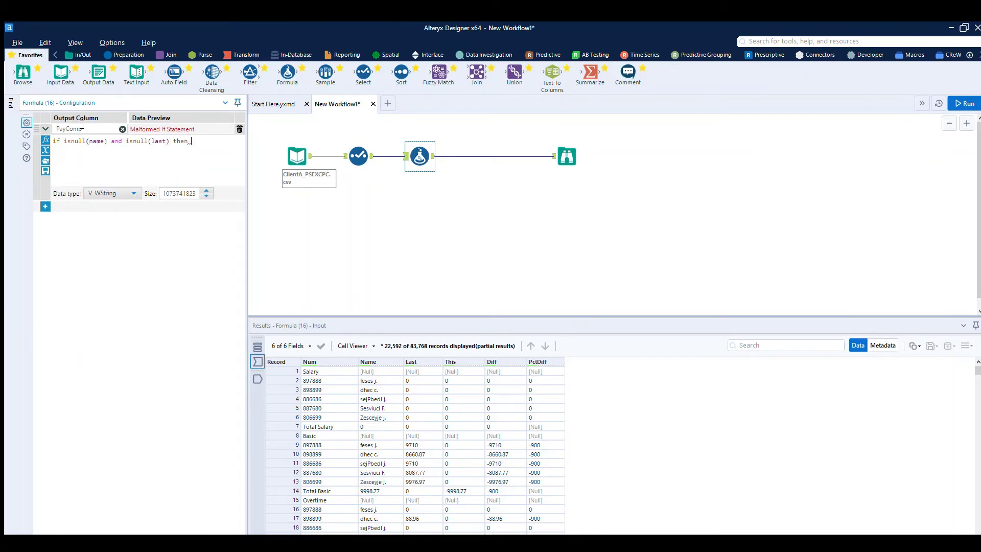
pyautogui.write('num')
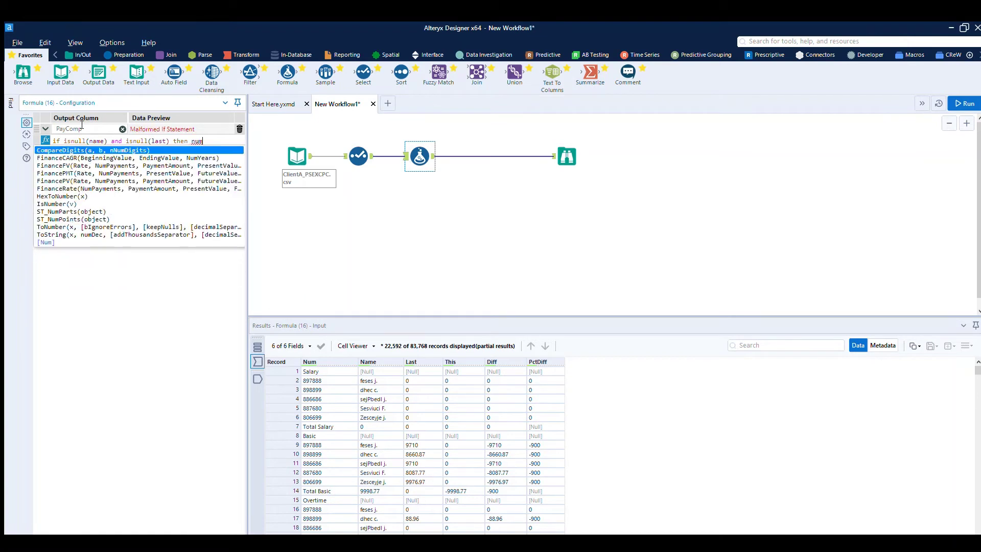
pyautogui.press('Down')
pyautogui.press('Down')
pyautogui.press('Down')
pyautogui.press('Down')
pyautogui.press('Down')
pyautogui.press('Down')
pyautogui.press('Down')
pyautogui.press('Down')
pyautogui.press('Down')
pyautogui.press('Down')
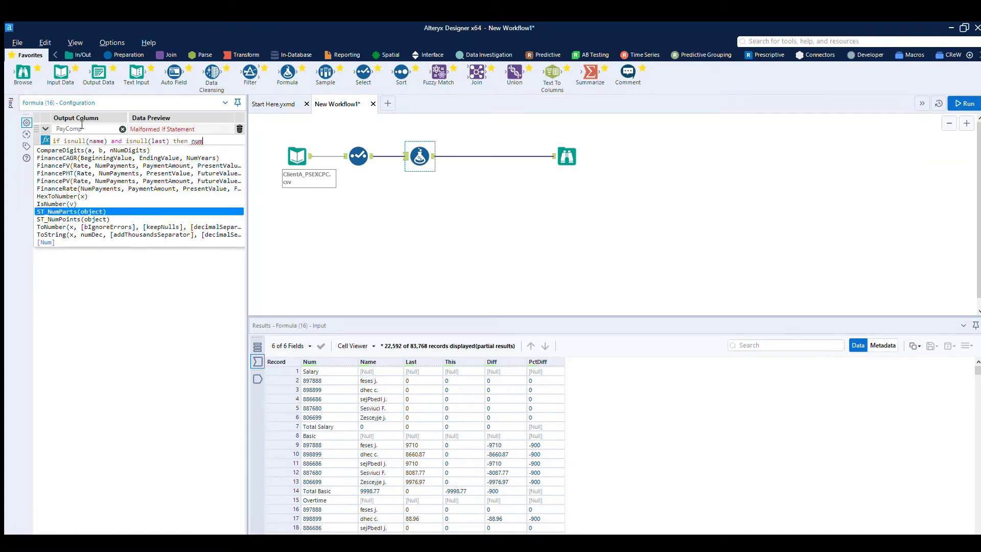
pyautogui.press('Down')
pyautogui.press('Down')
pyautogui.press('Return')
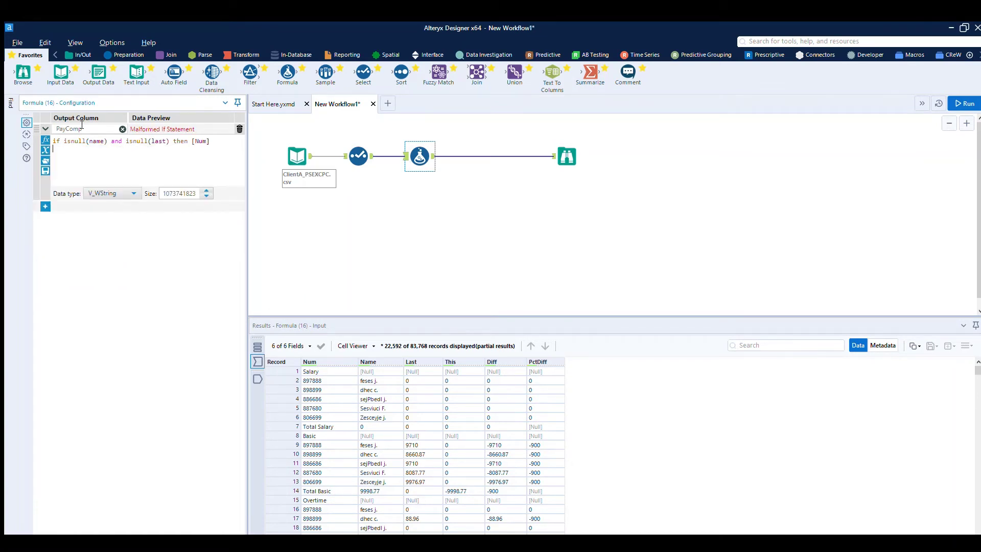
pyautogui.press('Return')
pyautogui.write('else null()')
pyautogui.press('Return')
pyautogui.write('endif')
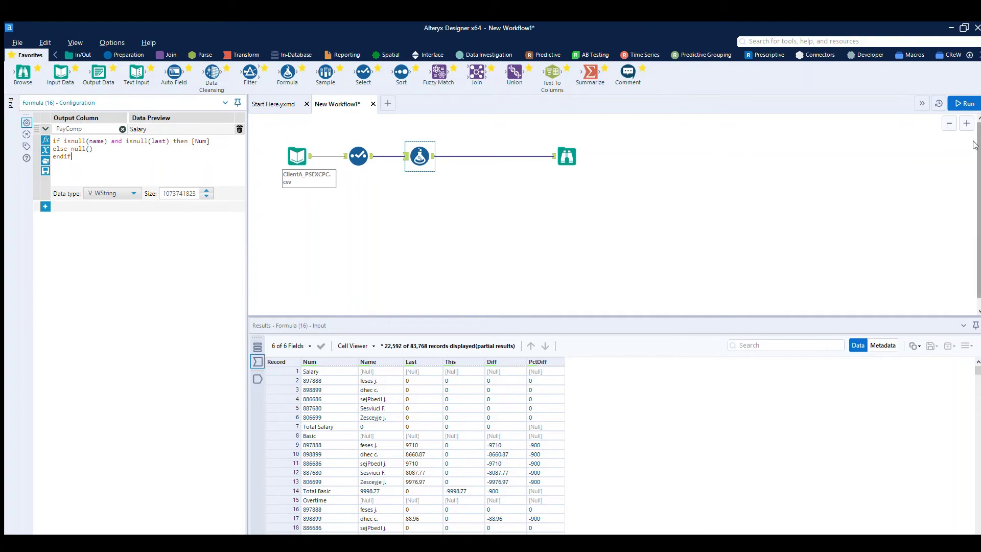
# Run the workflow and inspect the PayComp column in the resulting data
pyautogui.click(965, 103)
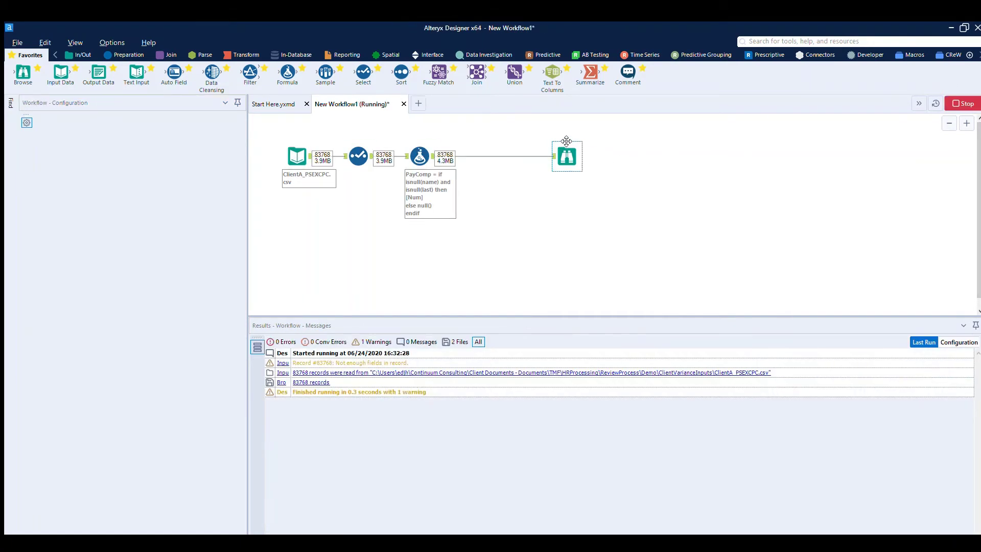
pyautogui.click(584, 361)
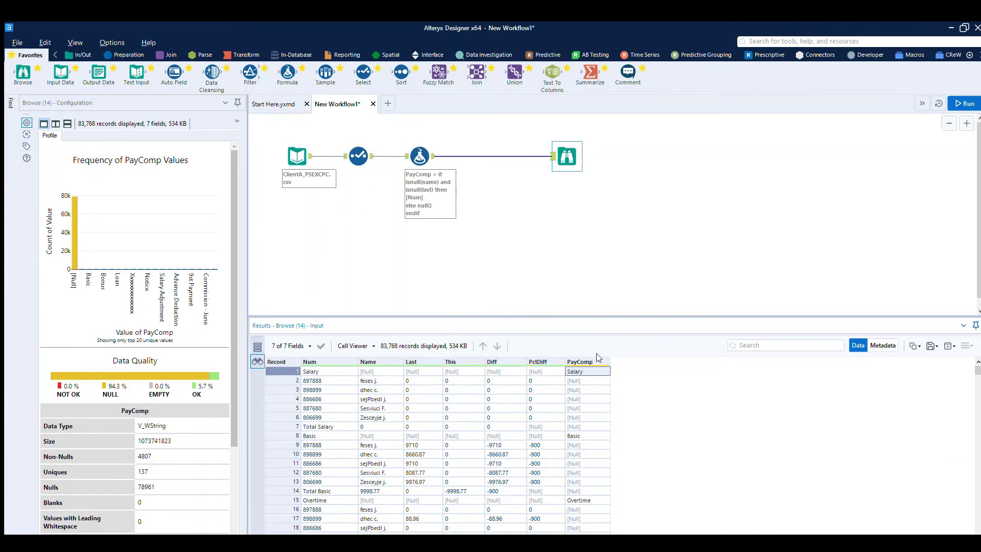
pyautogui.click(421, 153)
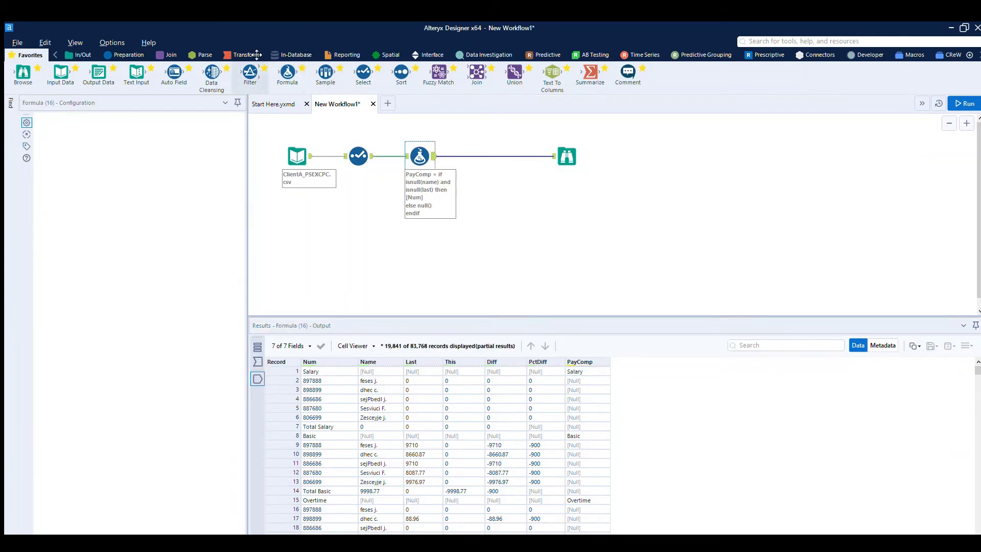
# Insert a Multi-Row Formula tool between the Formula and Browse tools and run the workflow
pyautogui.click(128, 55)
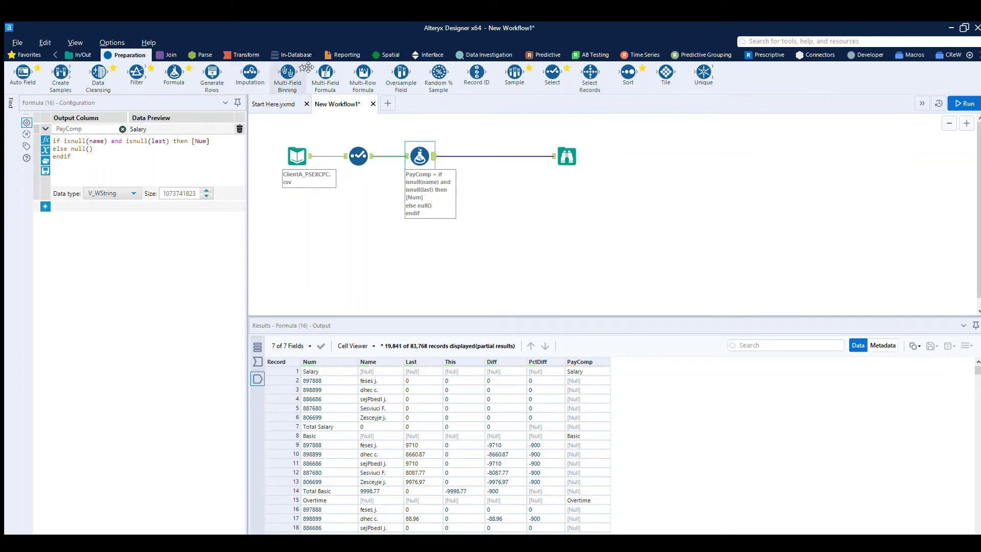
pyautogui.moveTo(363, 72); pyautogui.dragTo(485, 153)
pyautogui.click(464, 155)
pyautogui.hotkey('ctrl', 'r')
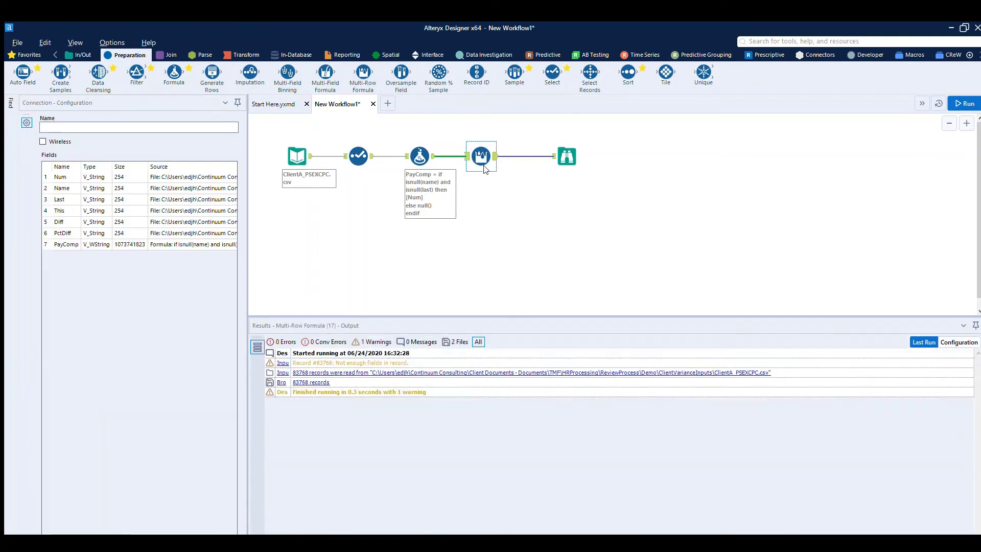
# Configure the Multi-Row Formula tool to update the existing field PayComp
pyautogui.click(480, 156)
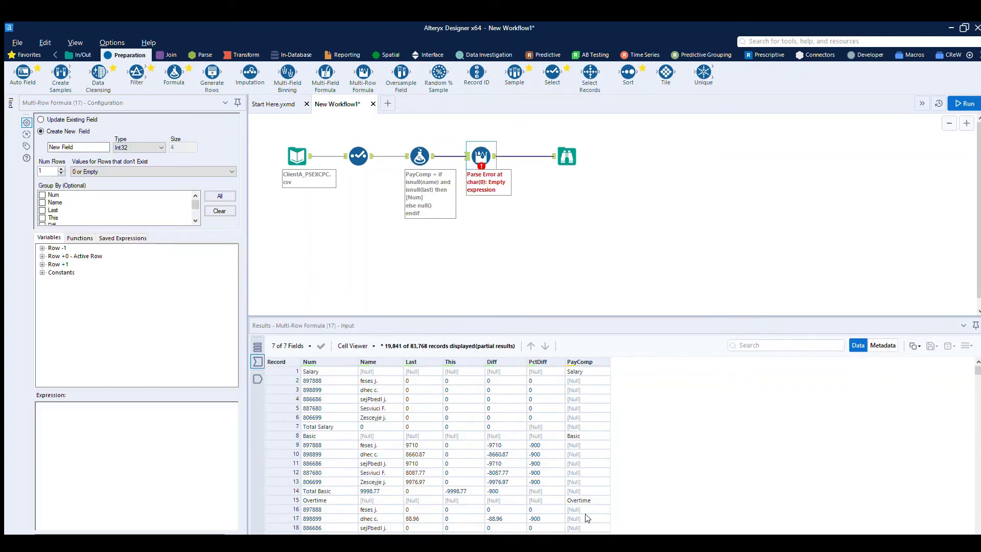
pyautogui.click(74, 120)
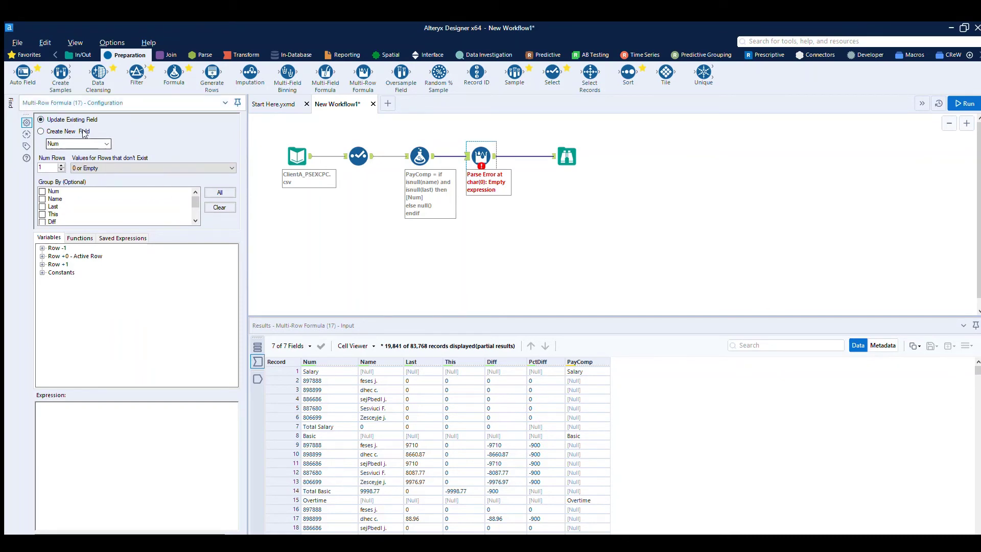
pyautogui.press('End')
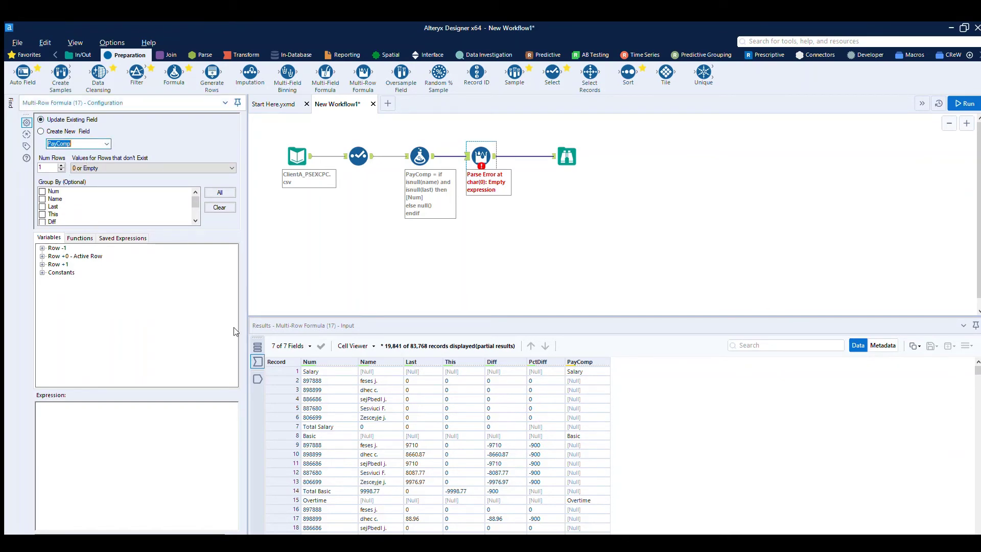
# Enter the Multi-Row Formula expression "if !isnull([PayComp]) then [PayComp] else [Row-1:PayComp] endif"
pyautogui.click(108, 392)
pyautogui.write('if !isnull(')
pyautogui.click(43, 256)
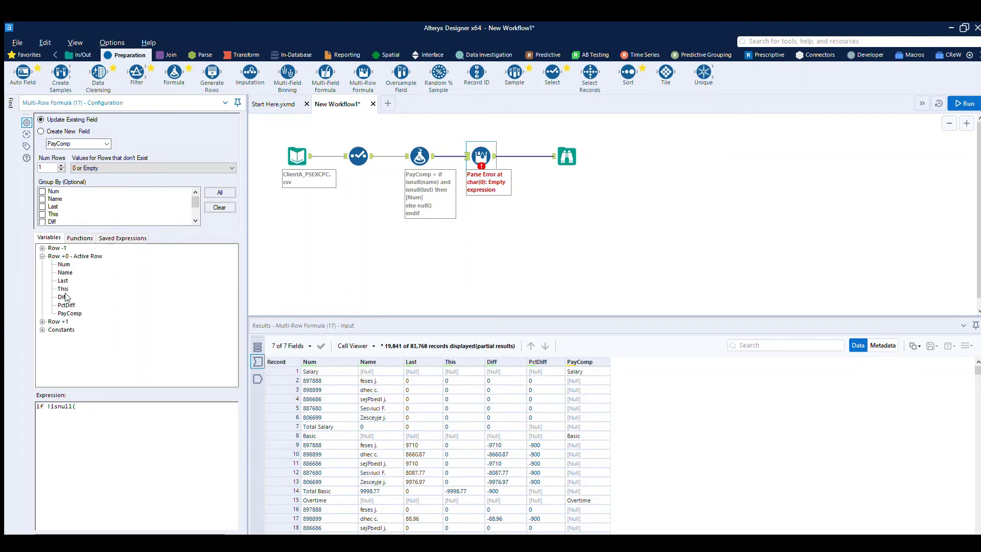
pyautogui.doubleClick(67, 314)
pyautogui.write(') then')
pyautogui.doubleClick(69, 314)
pyautogui.click(43, 248)
pyautogui.doubleClick(79, 305)
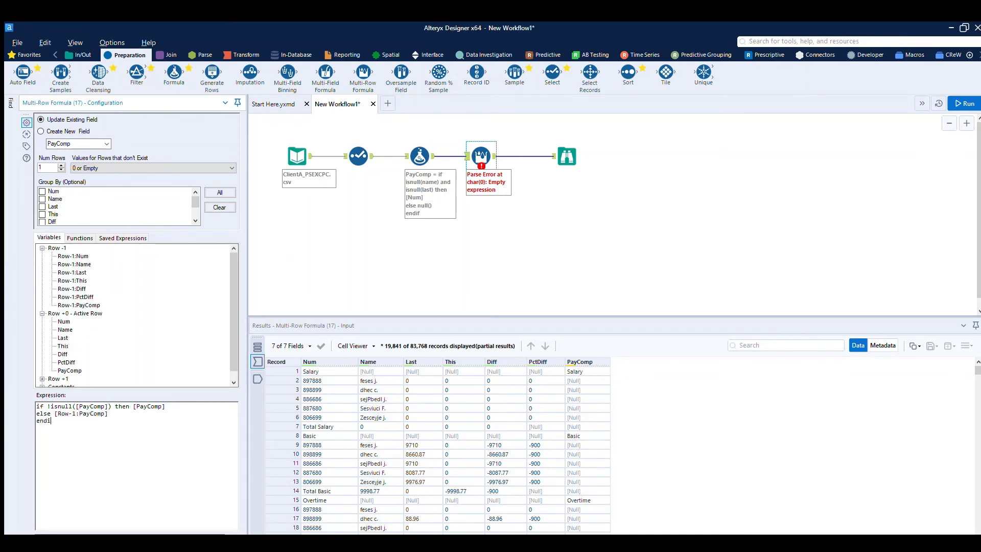
# Run the workflow and check the PayComp values in the Browse tool's data
pyautogui.click(960, 101)
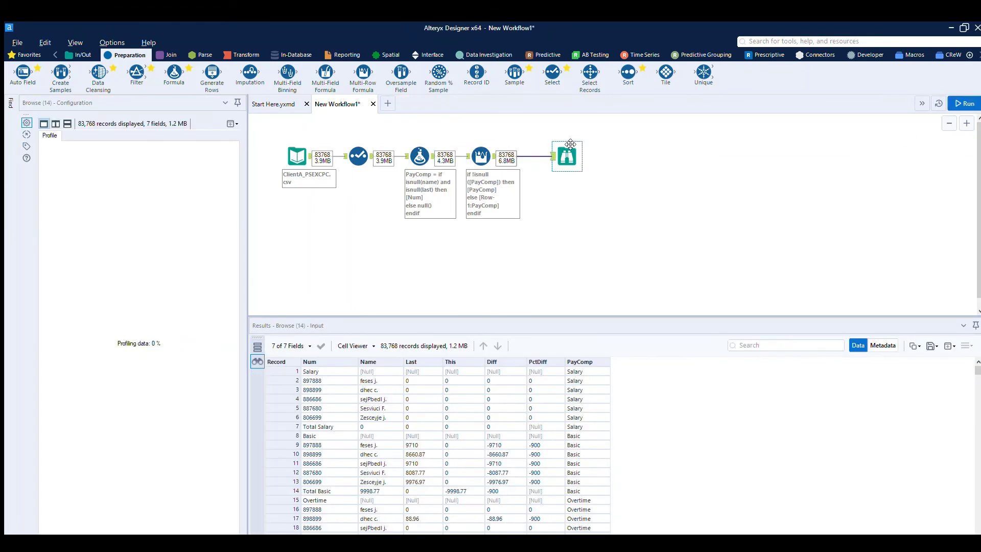
pyautogui.moveTo(575, 371); pyautogui.dragTo(576, 416)
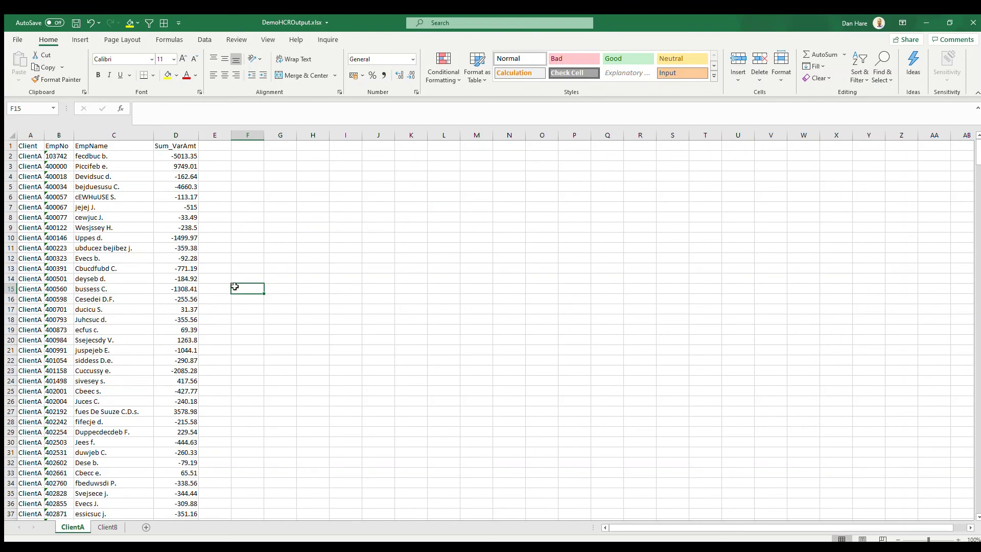
# In the Excel workbook DemoHCROutput.xlsx, widen the Client column on the ClientA sheet
pyautogui.click(31, 146)
pyautogui.doubleClick(45, 136)
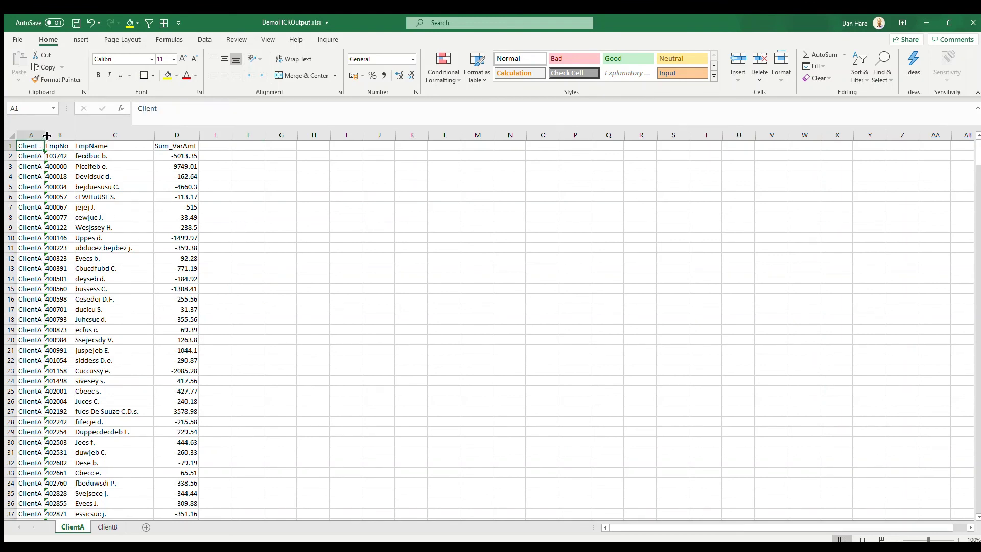
pyautogui.moveTo(47, 135); pyautogui.dragTo(57, 135)
# Review the employee numbers, names and Sum_VarAmt amounts on the ClientA sheet and display the ClientB sheet
pyautogui.click(90, 155)
pyautogui.click(187, 157)
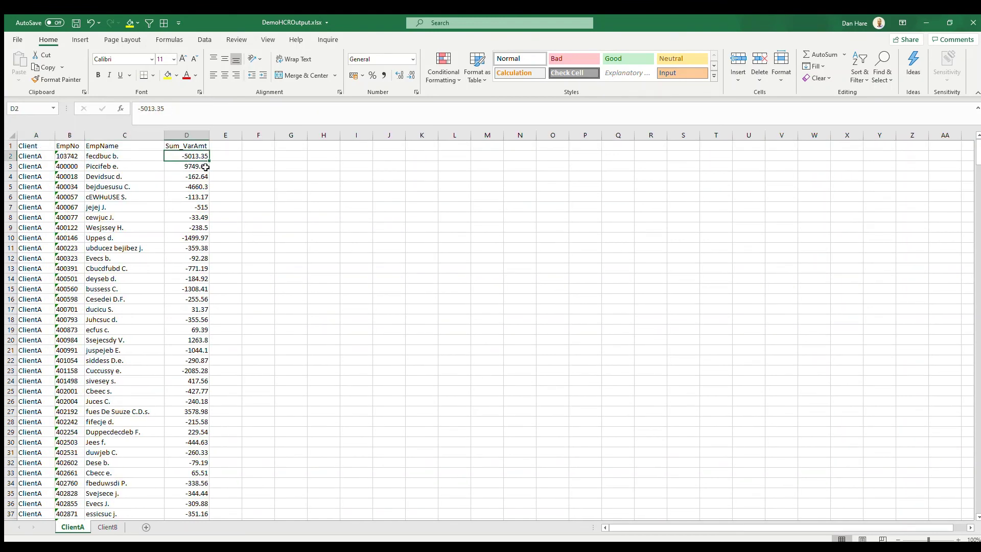
pyautogui.click(204, 177)
pyautogui.click(118, 248)
pyautogui.click(114, 237)
pyautogui.moveTo(73, 186); pyautogui.dragTo(69, 231)
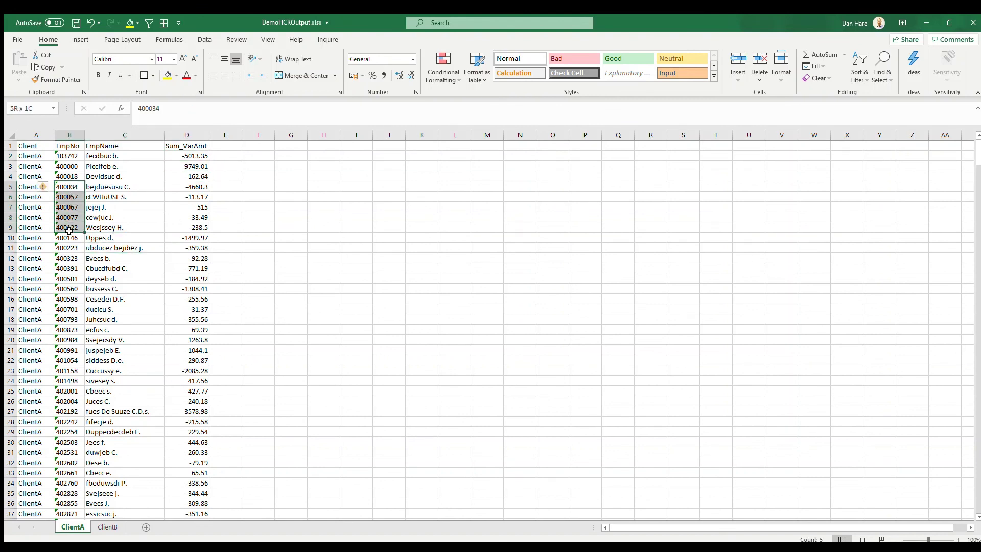
pyautogui.click(193, 154)
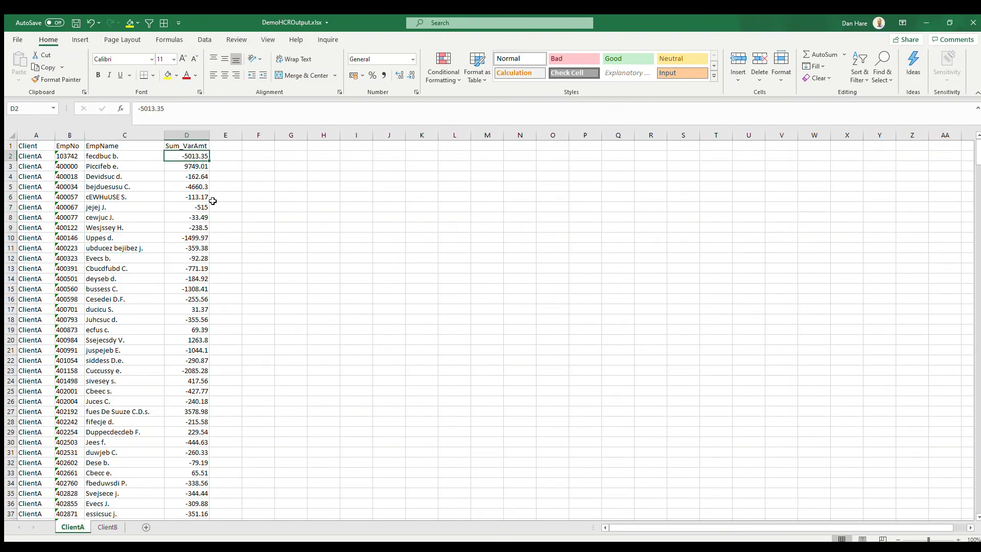
pyautogui.click(101, 530)
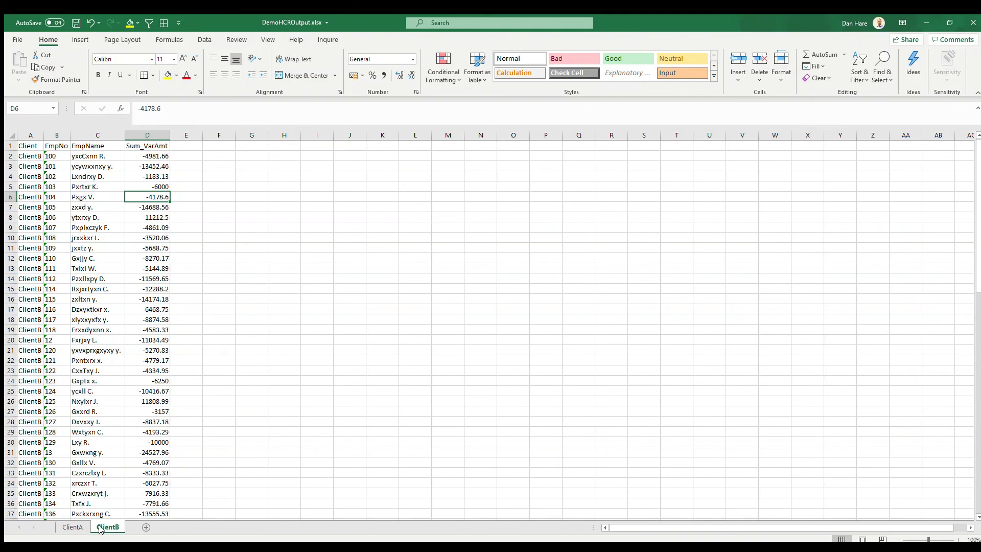